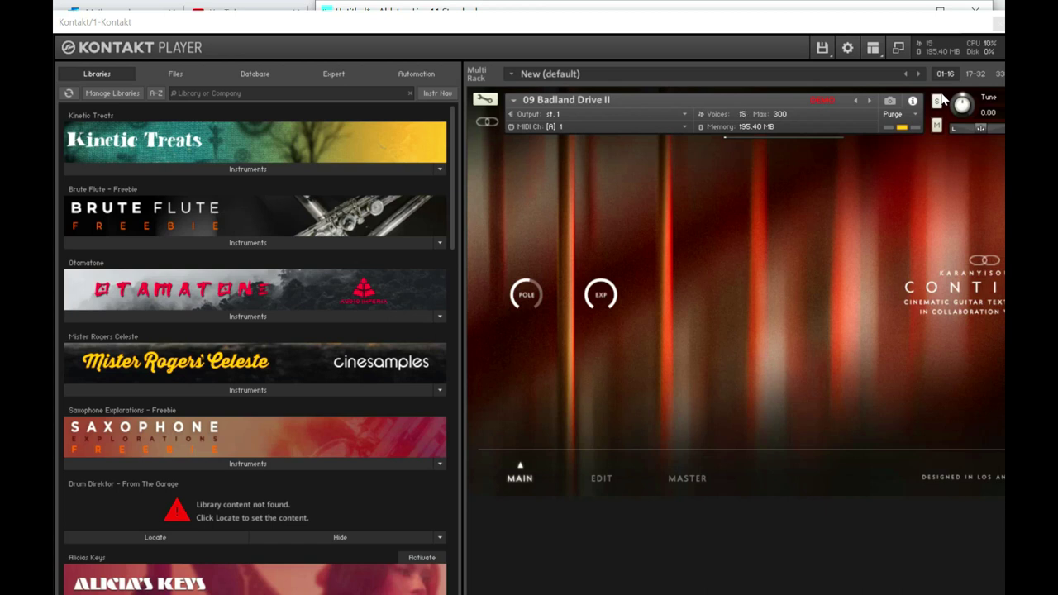
Maximize the Live window and reposition the Kontakt window below Live's transport controls.
drag(787, 26, 678, 142)
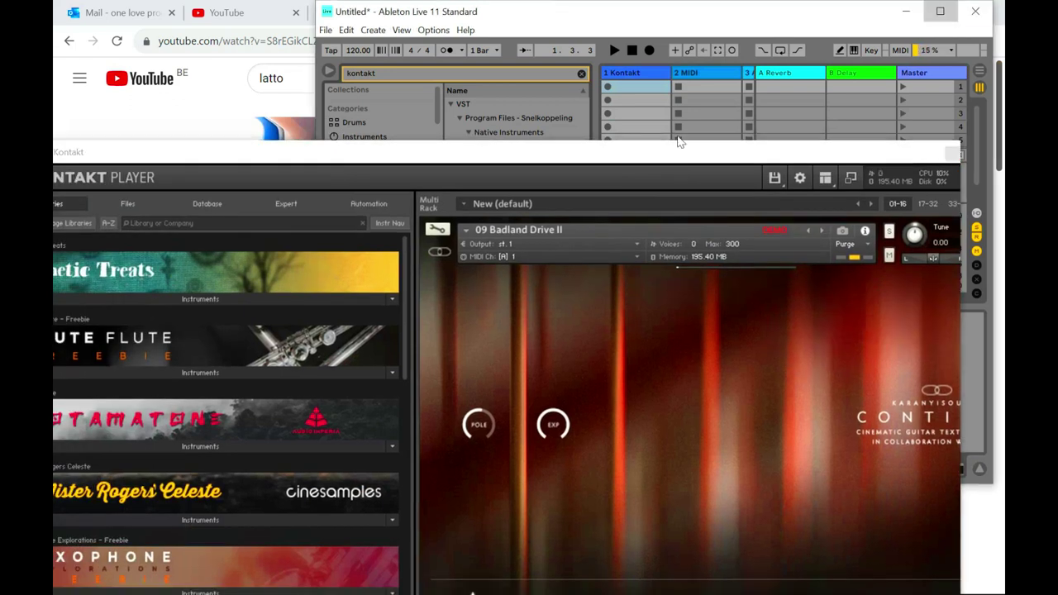
click(678, 143)
drag(853, 158, 800, 120)
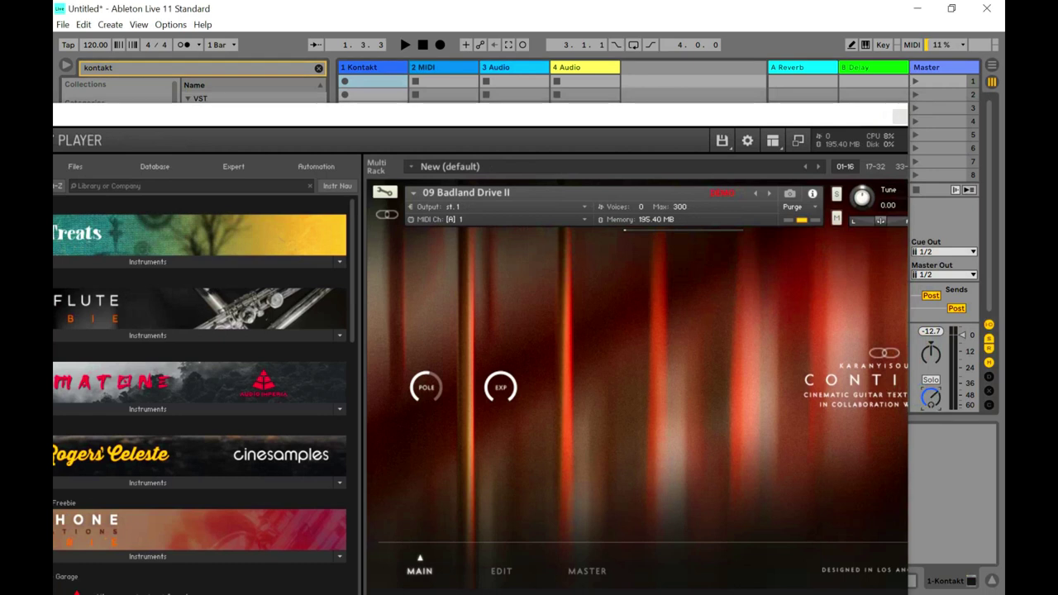
drag(531, 119, 614, 112)
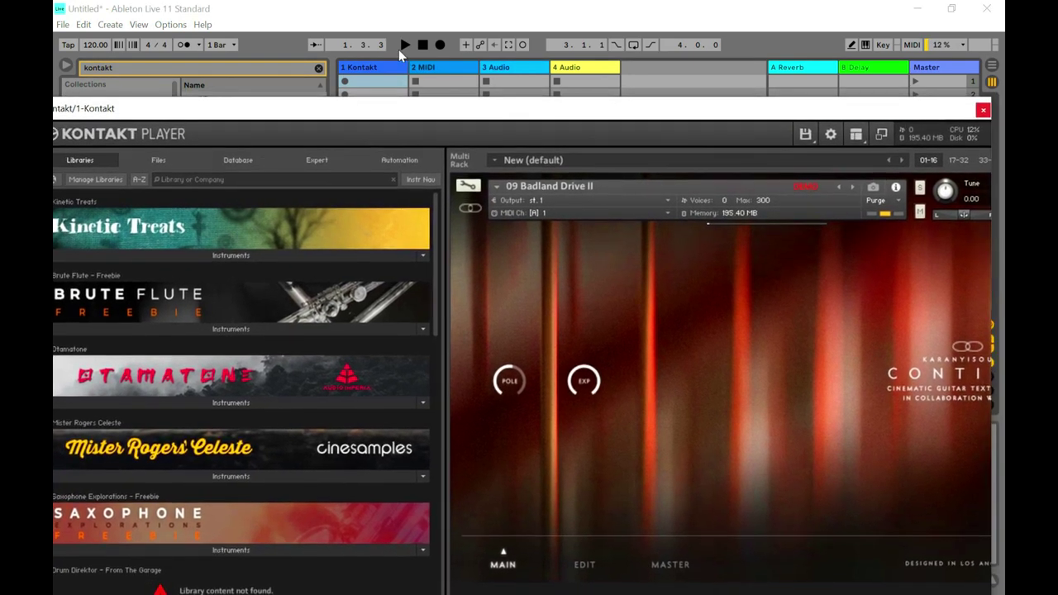
Turn on the metronome, set the tempo to 140 BPM and start recording.
click(186, 45)
click(89, 49)
text(140)
key(Return)
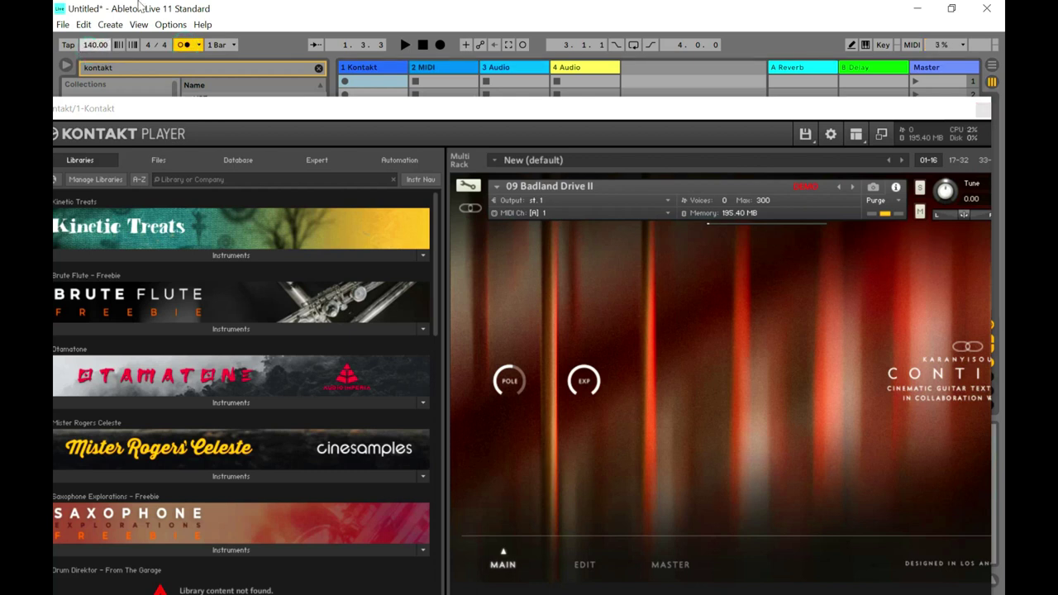
click(441, 45)
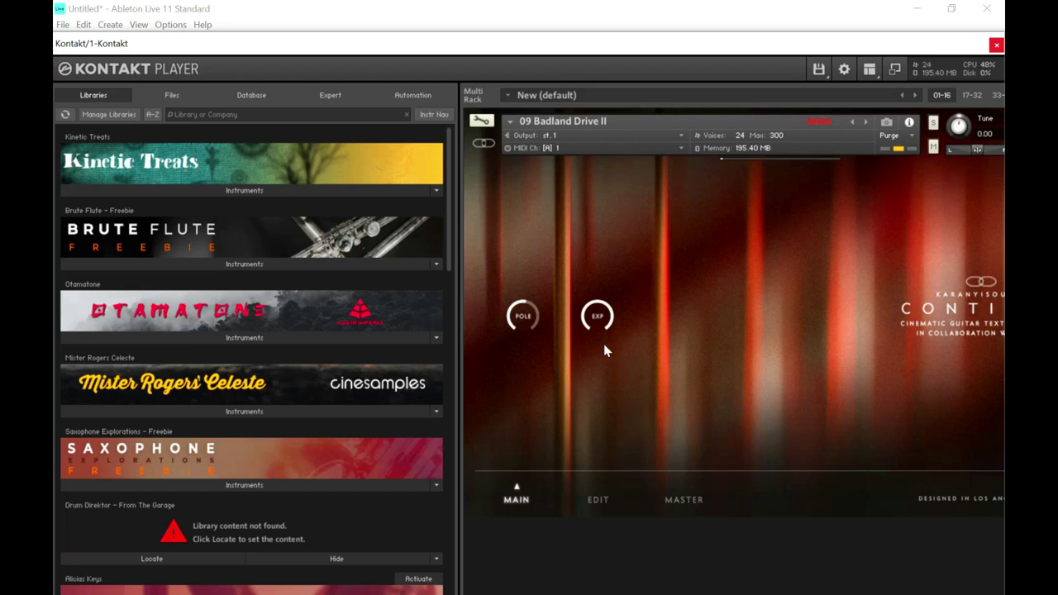
Adjust the POLE knob and lower the EXP knob of the Badland Drive II instrument.
drag(526, 332, 499, 339)
drag(594, 318, 582, 384)
On the instrument's Edit page, try slot A's pulse rates at raised intensity and keep rate 2 in the second row.
click(598, 501)
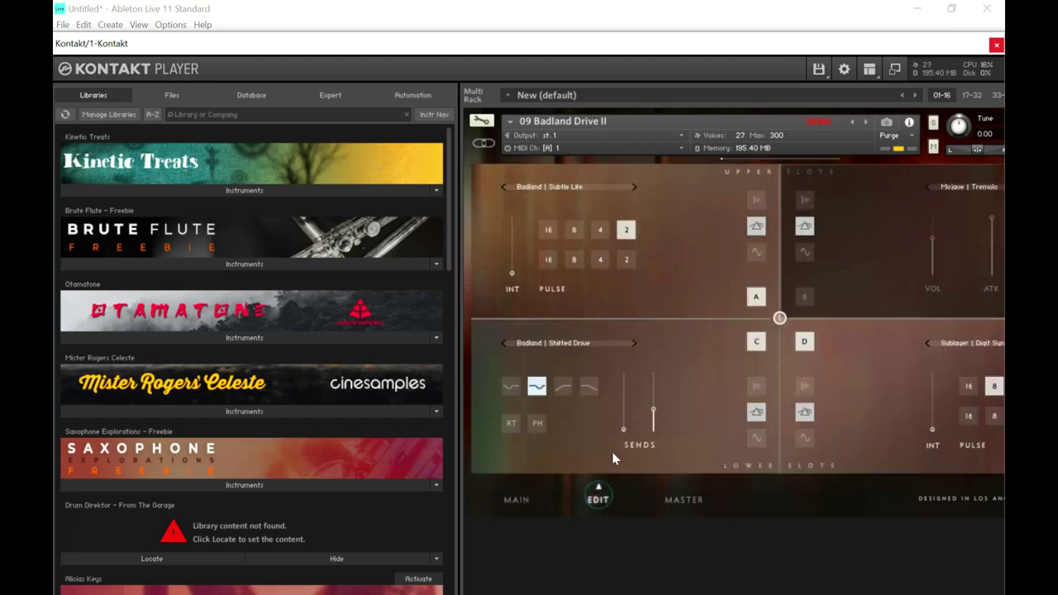
drag(680, 47, 678, 40)
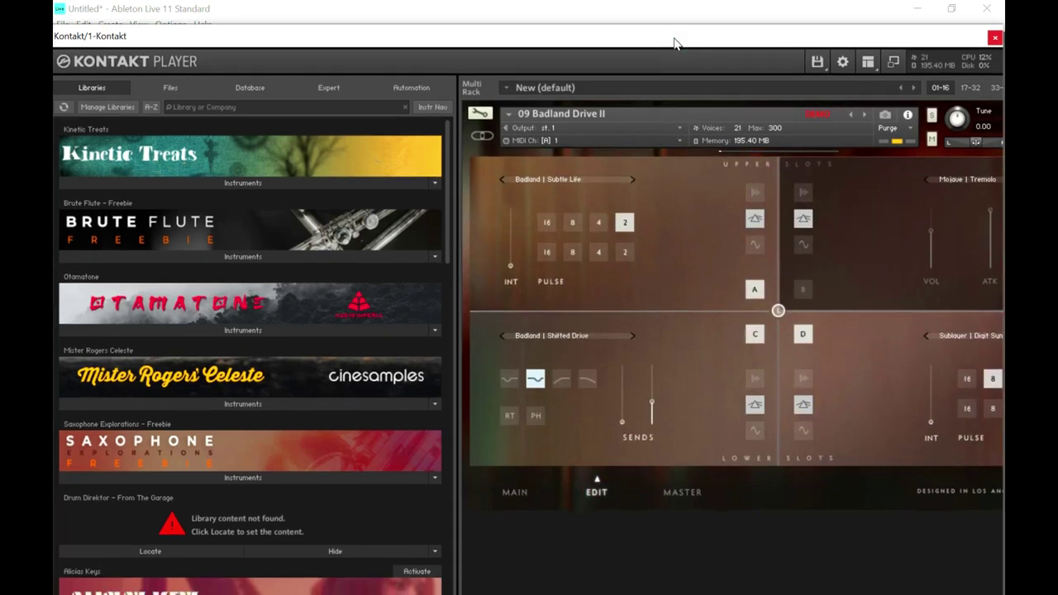
click(573, 223)
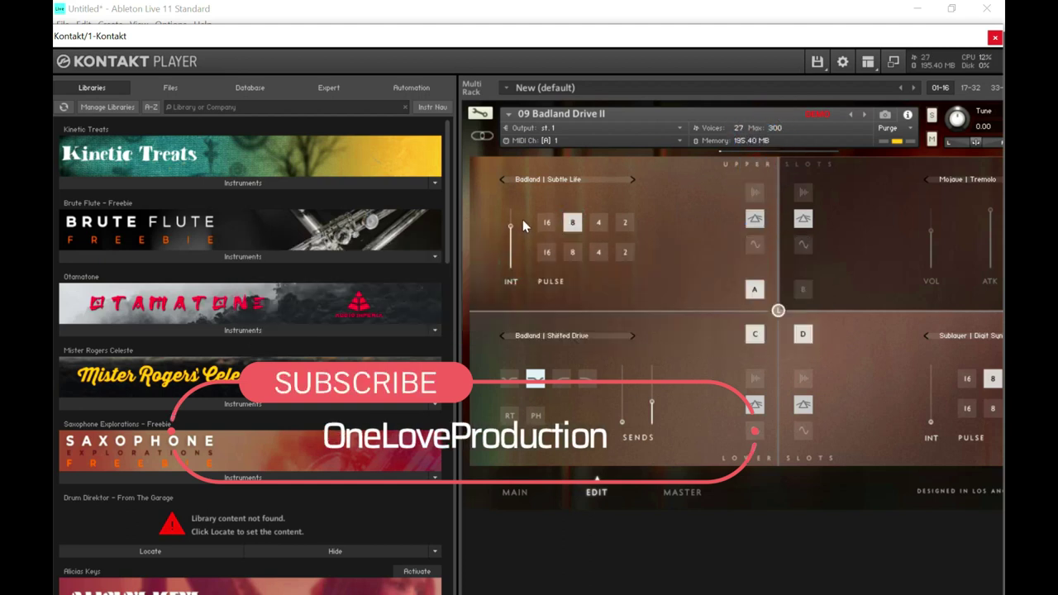
click(599, 223)
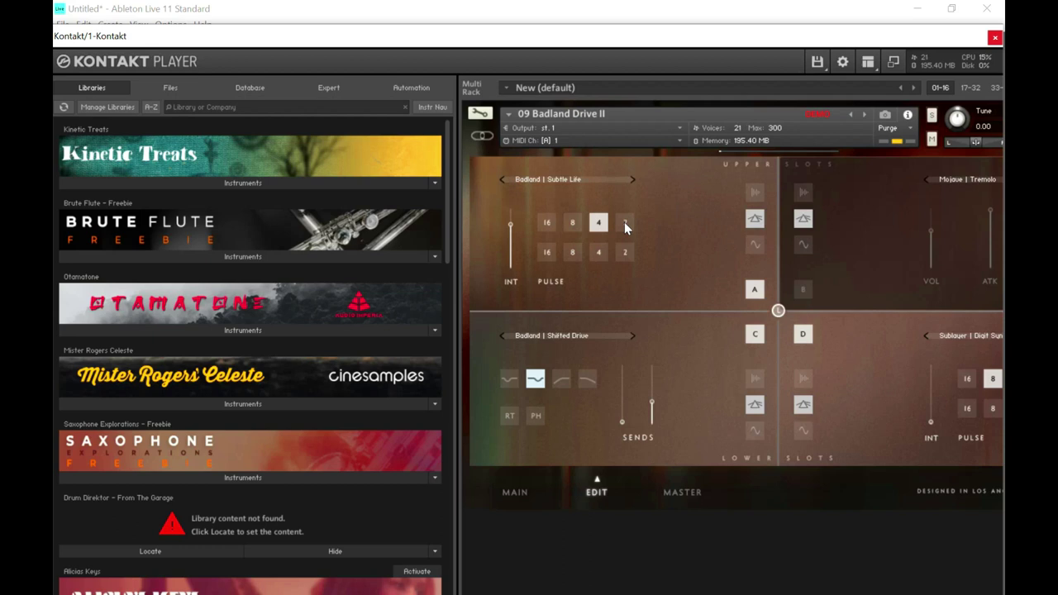
click(624, 223)
click(626, 252)
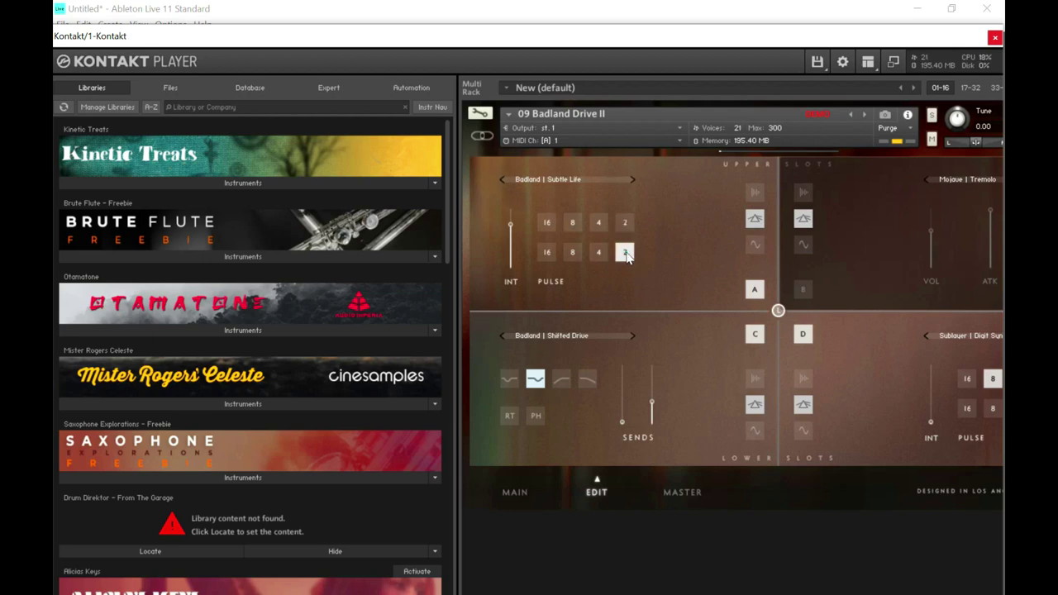
click(573, 253)
click(626, 253)
View the slots' pulse and volume controls, switch to their EQ and sends controls, and raise slot C's first send.
click(755, 246)
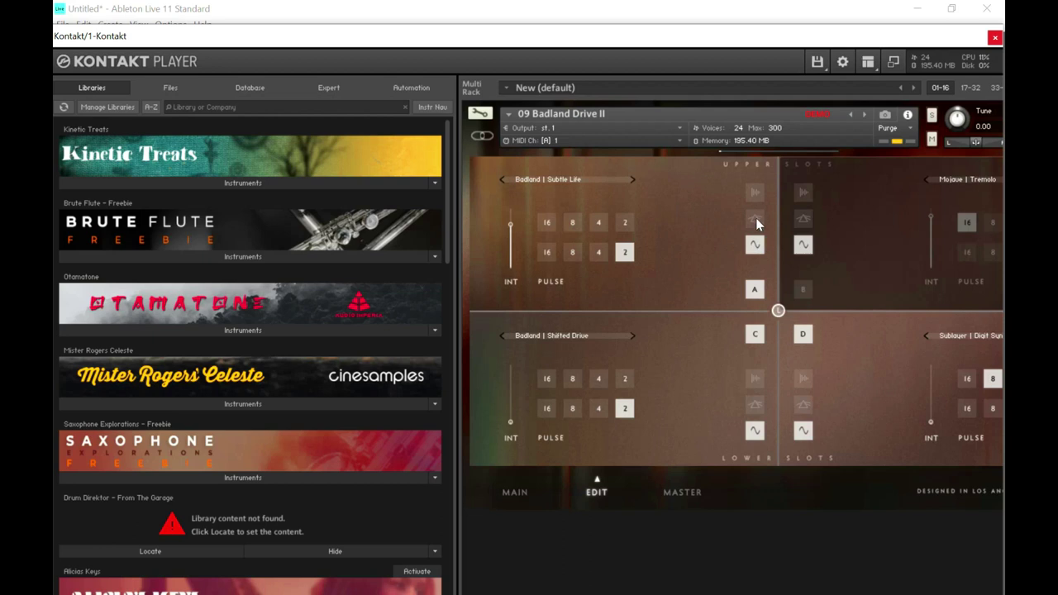
click(755, 192)
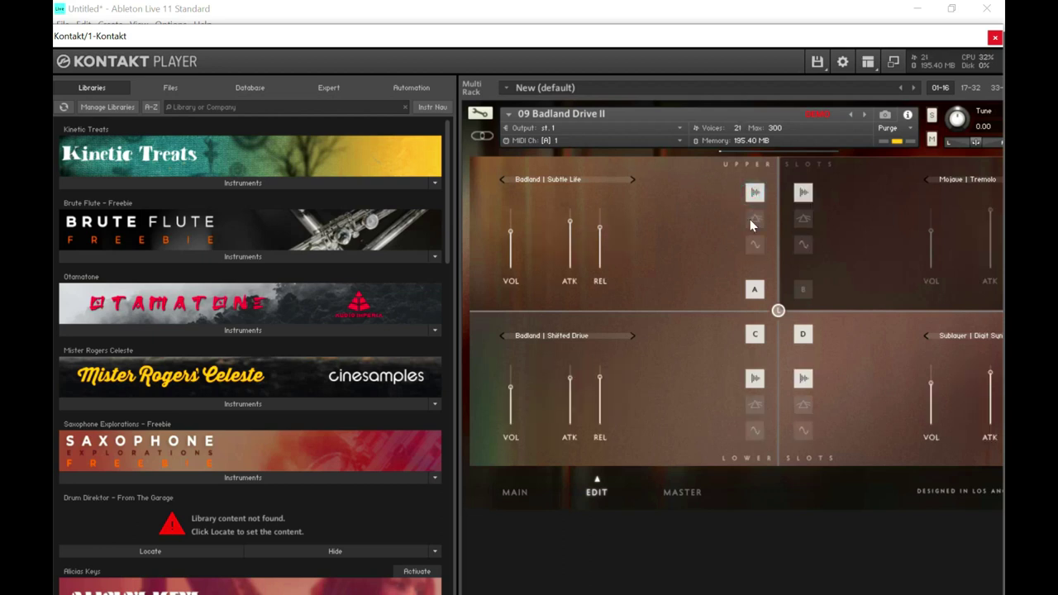
click(754, 219)
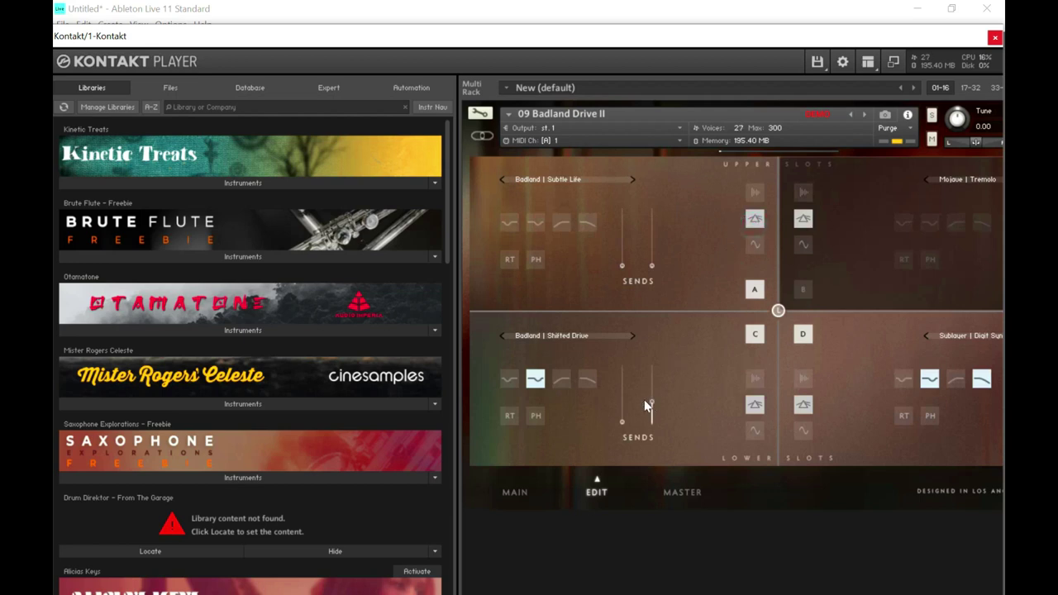
drag(622, 422, 626, 402)
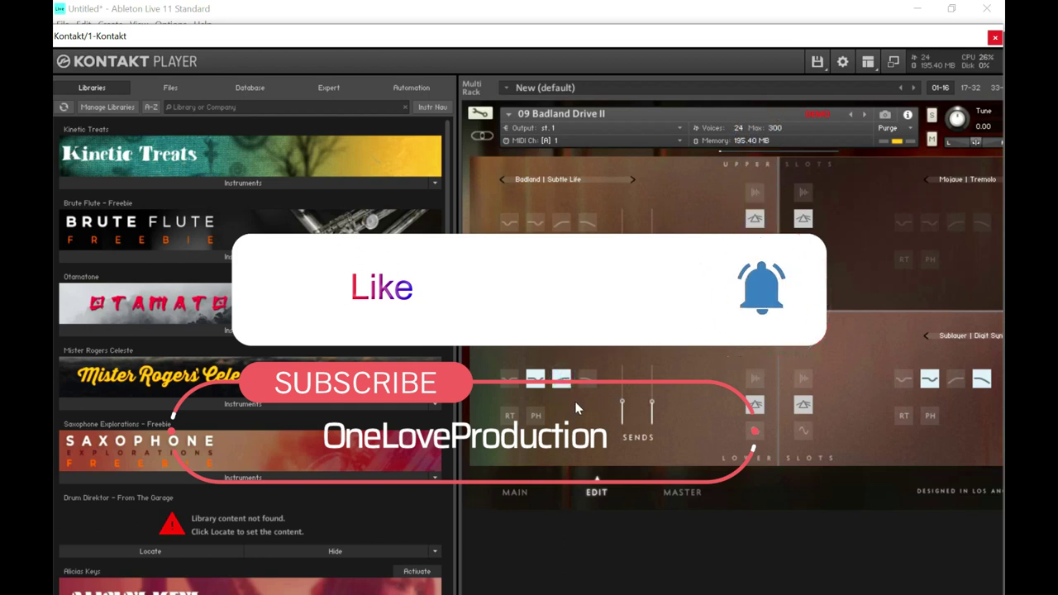
Load the Mojave | Tremolo sound into slot C and fine-tune its send levels.
click(596, 331)
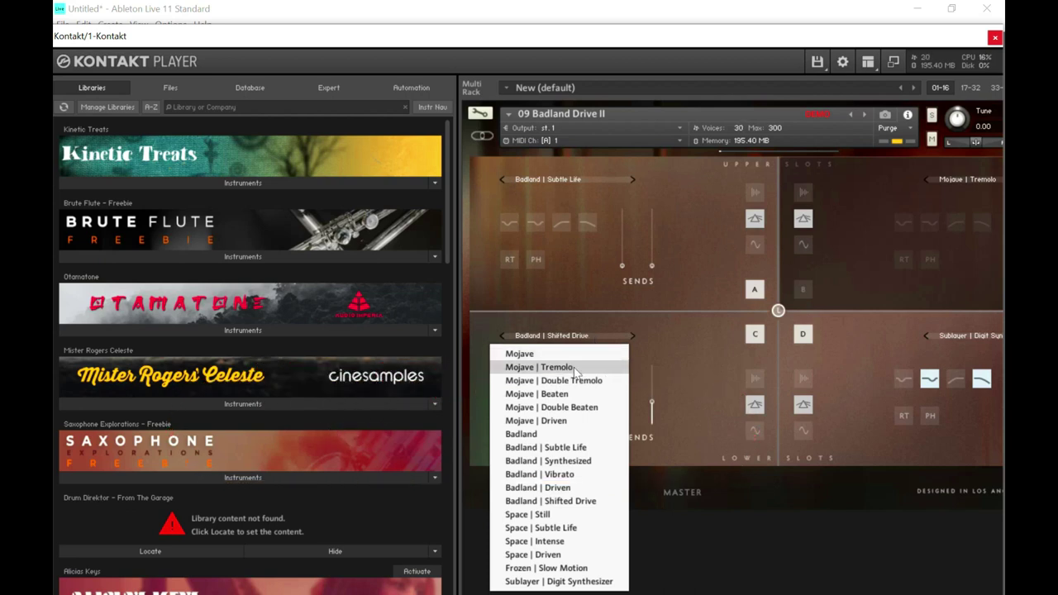
click(576, 368)
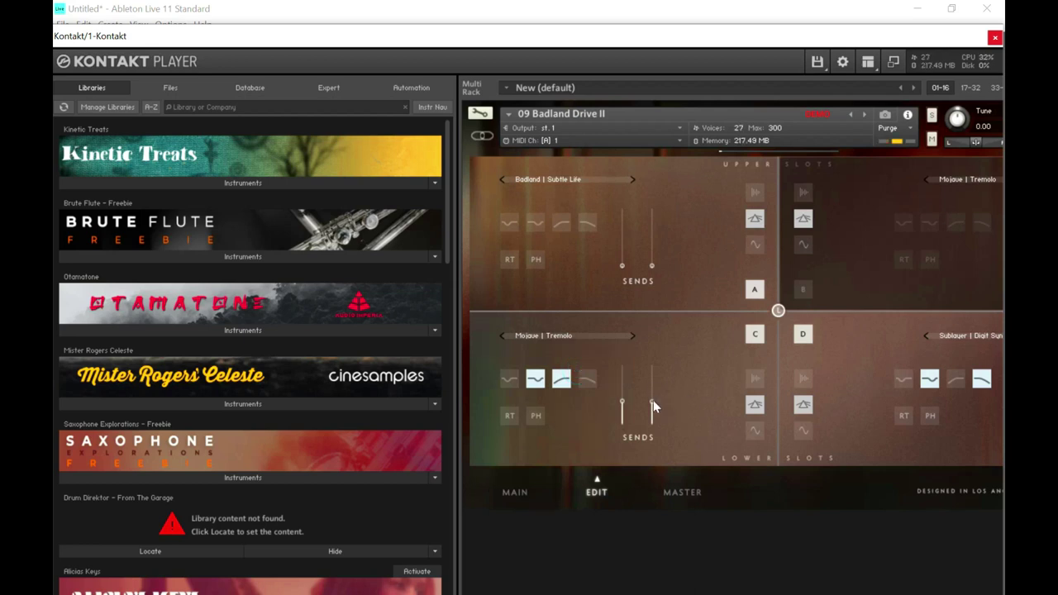
drag(623, 402, 622, 388)
drag(622, 397, 620, 408)
click(621, 406)
Try slot C's EQ curves on and off, keeping only the second and fourth curves enabled.
click(589, 382)
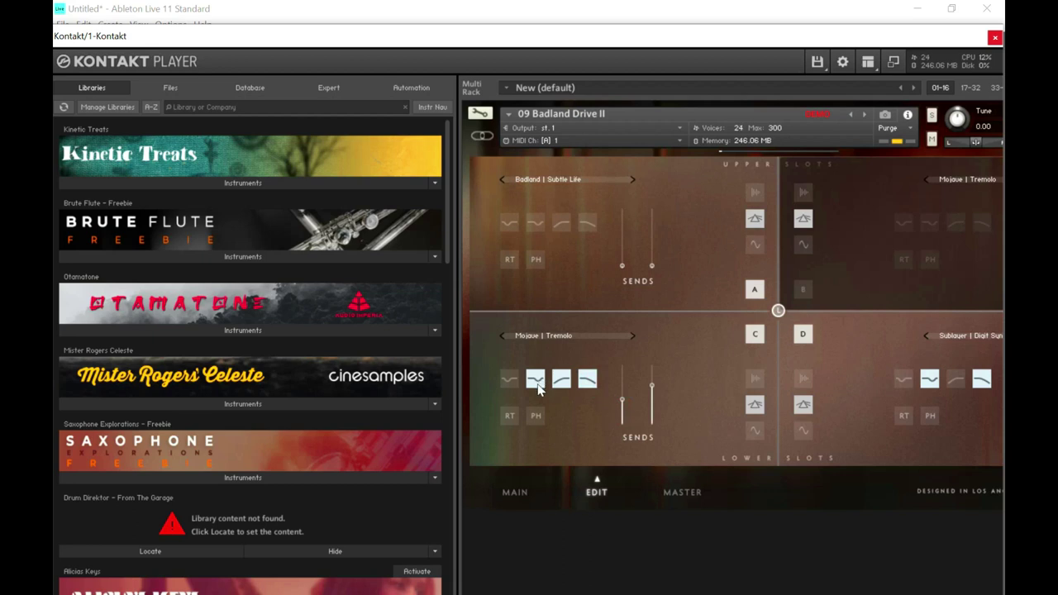
click(513, 384)
click(536, 380)
click(562, 380)
click(538, 379)
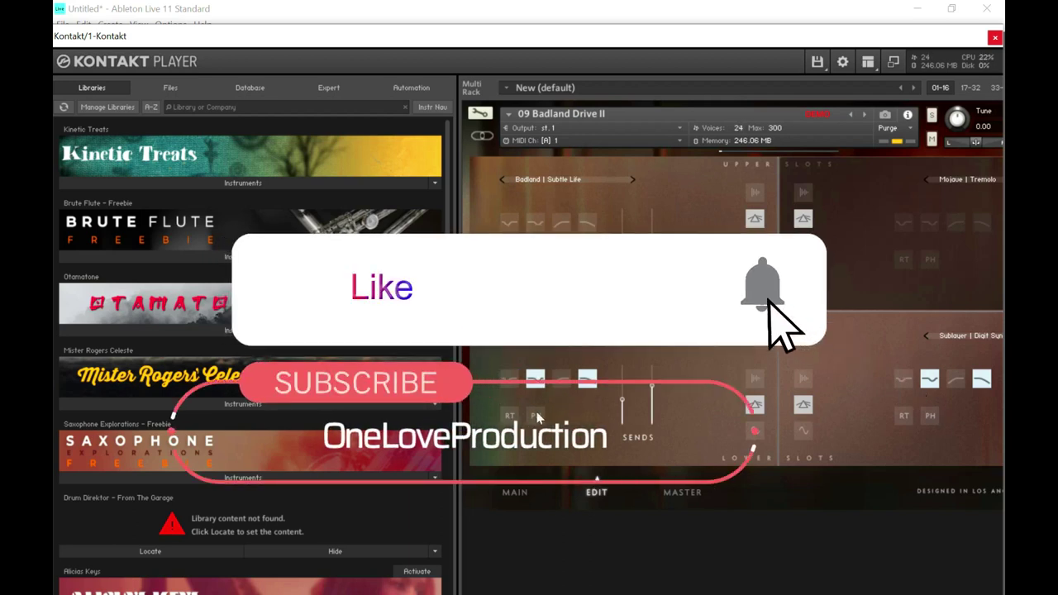
Try slot C's PH and RT effects, keep only RT enabled, and turn on the first and third EQ curves.
click(537, 415)
click(509, 415)
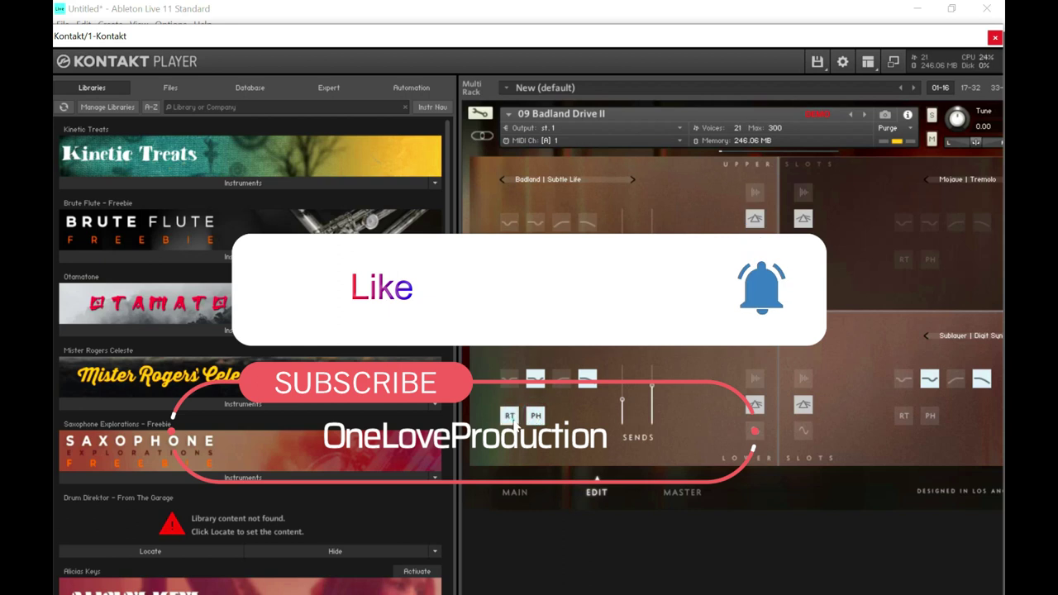
click(509, 416)
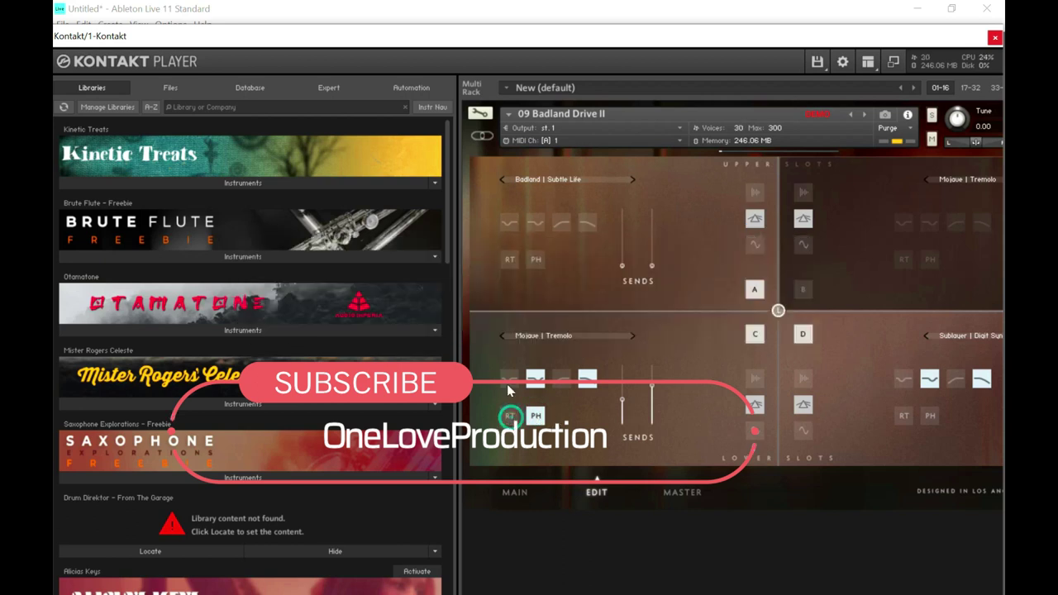
click(514, 417)
click(510, 416)
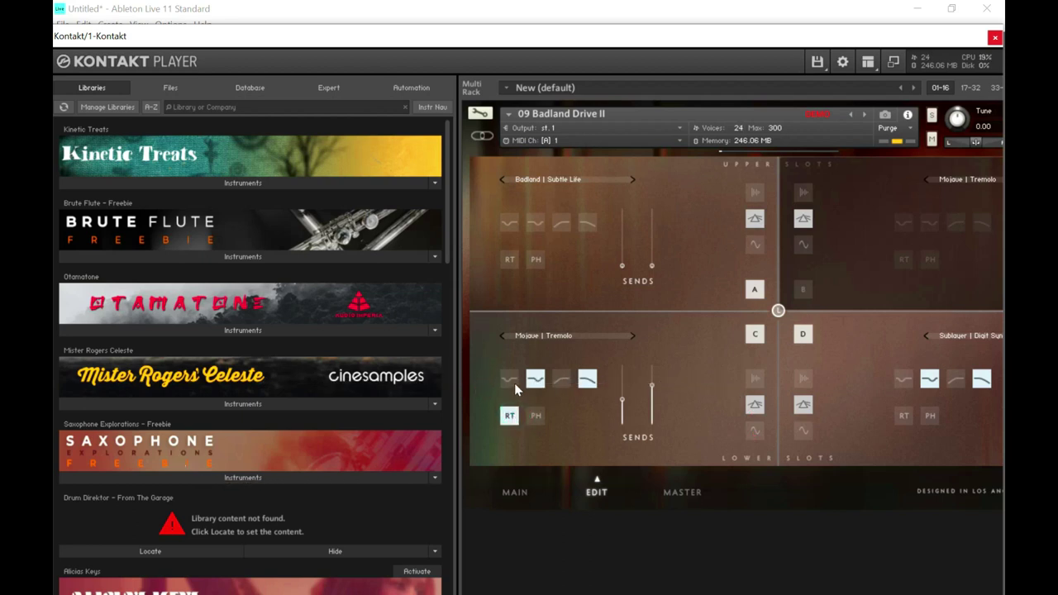
click(510, 379)
click(564, 381)
Review the volume, EQ and pulse controls across the four slots.
click(803, 377)
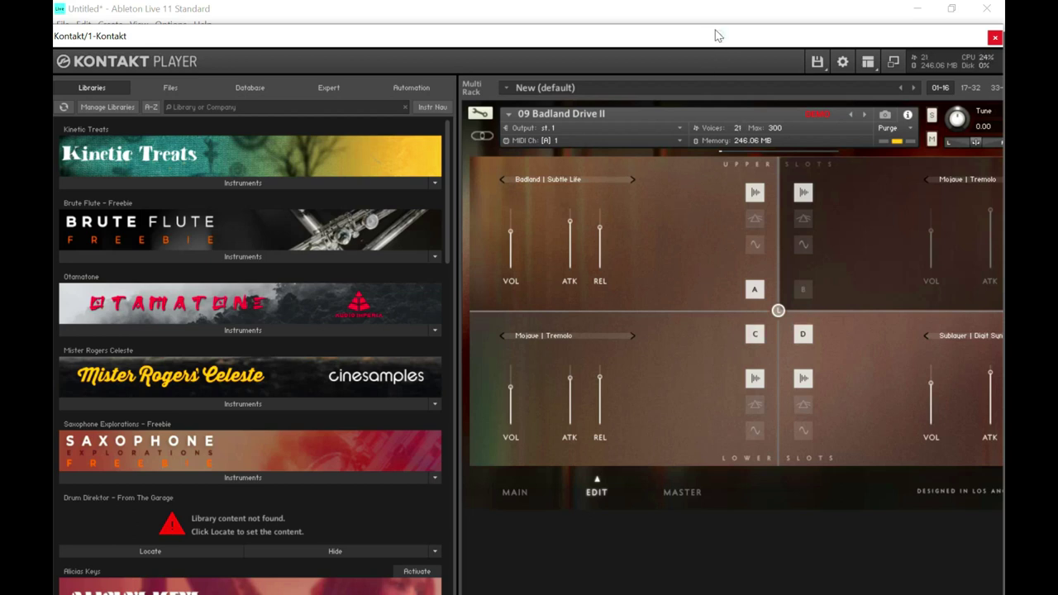
drag(718, 35, 706, 26)
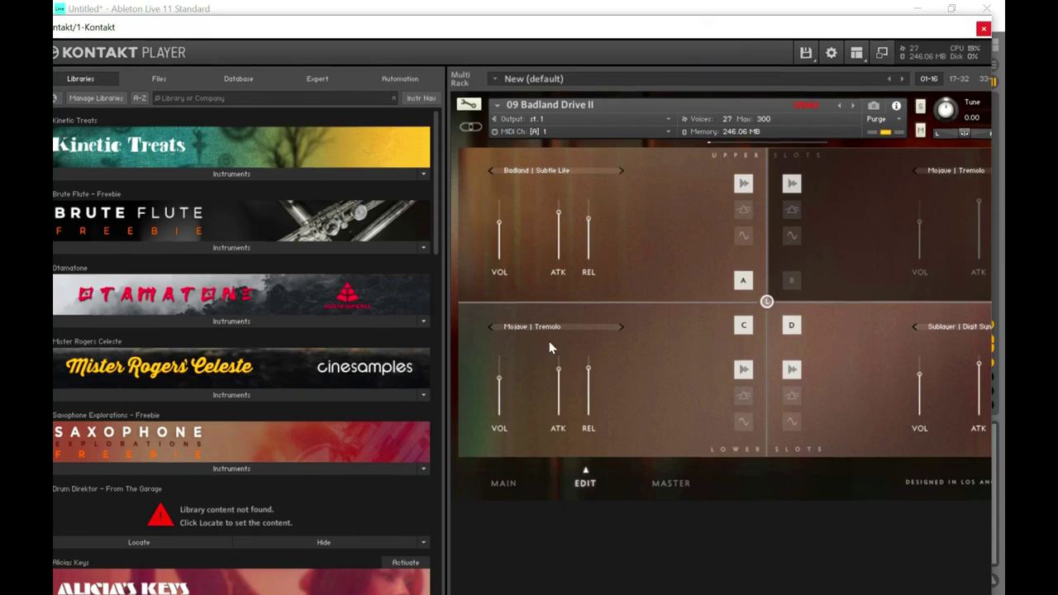
click(741, 209)
click(743, 236)
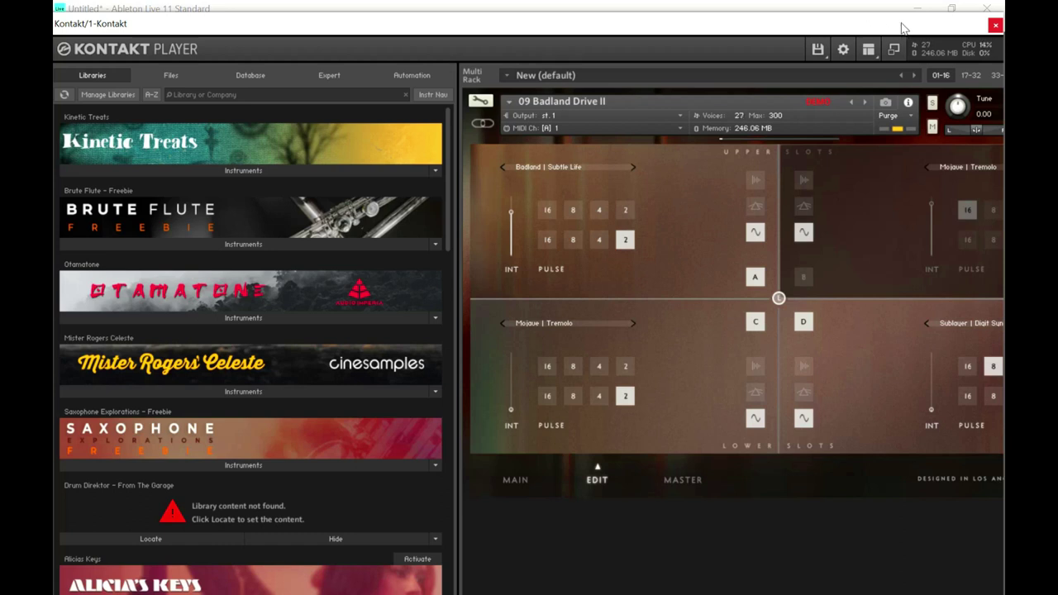
Review the instrument's Master, Main and Edit pages and return to the Main page.
click(676, 487)
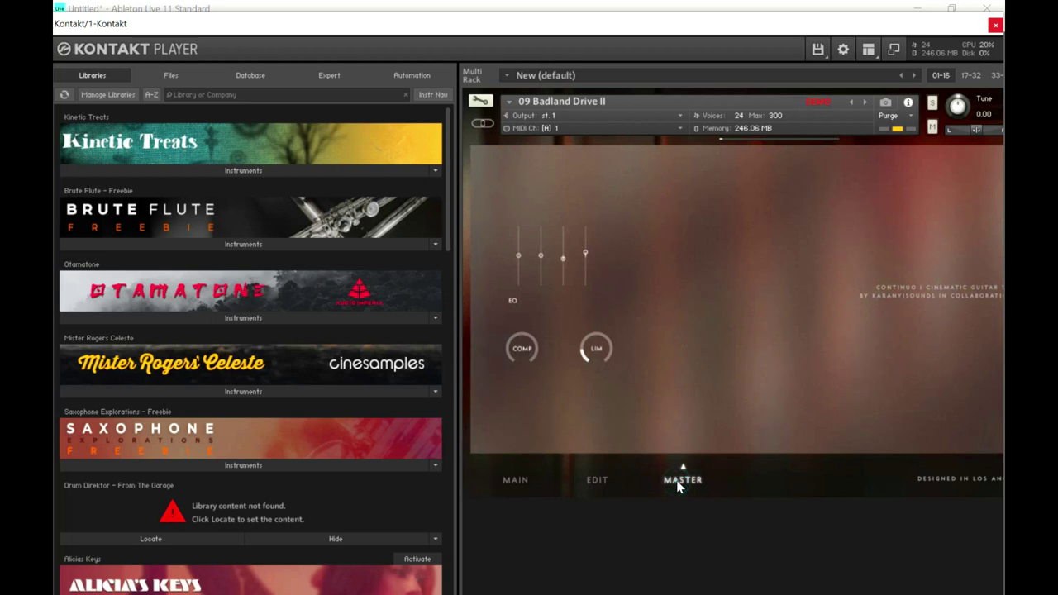
click(513, 487)
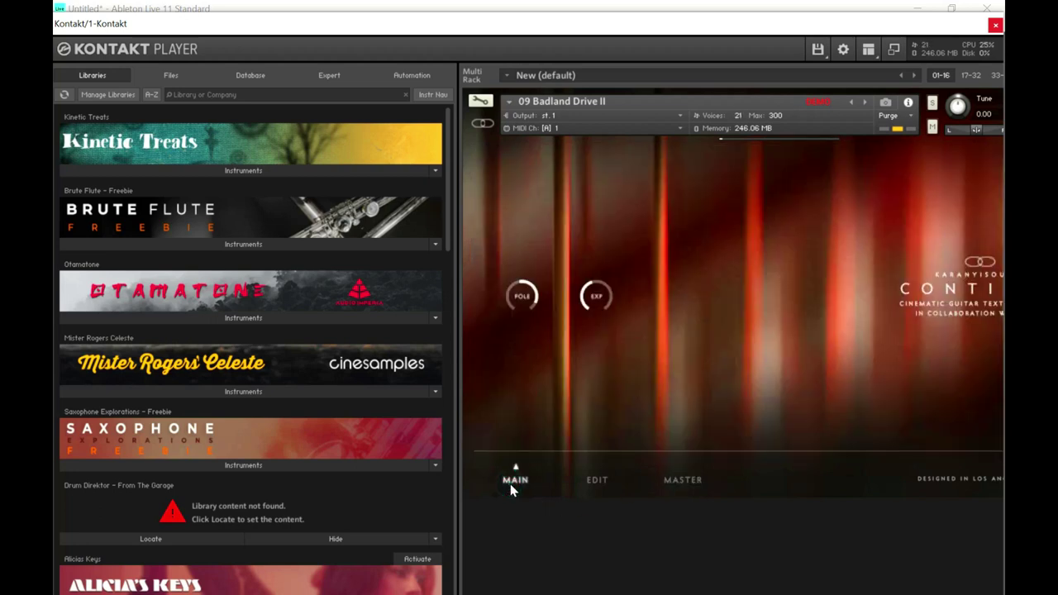
click(606, 484)
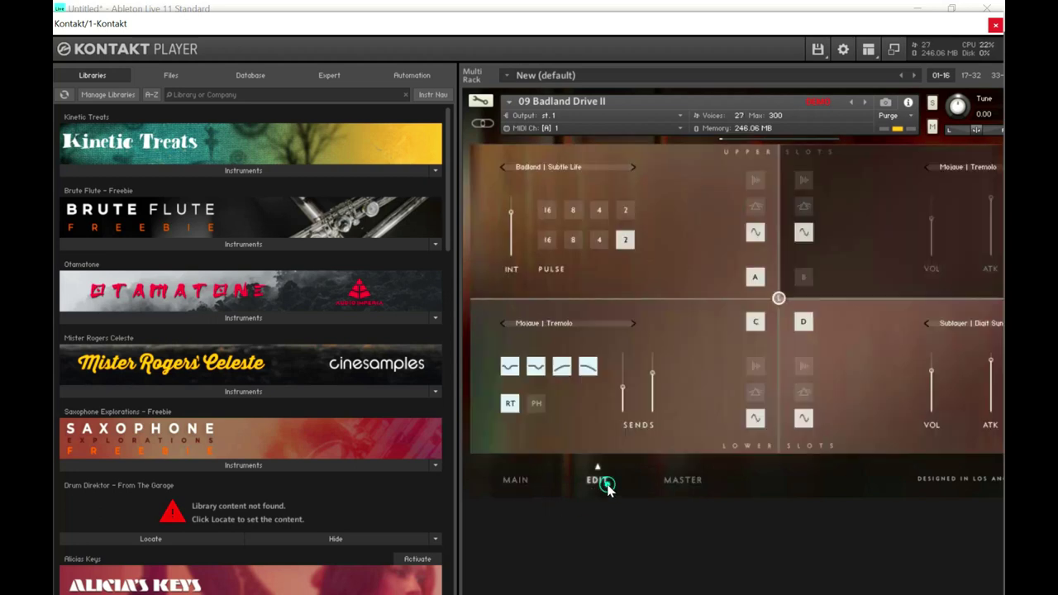
click(526, 483)
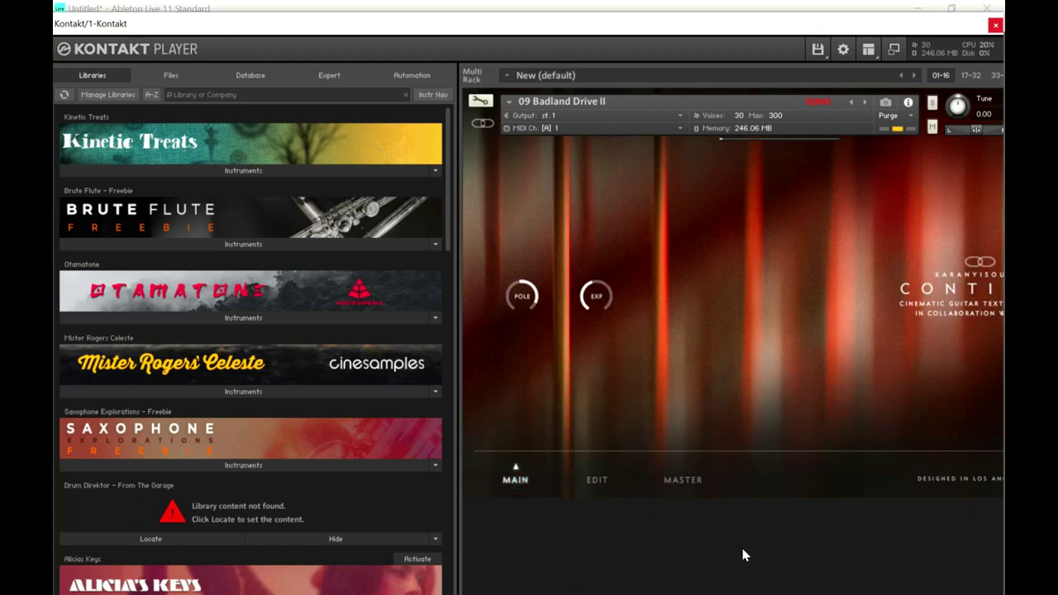